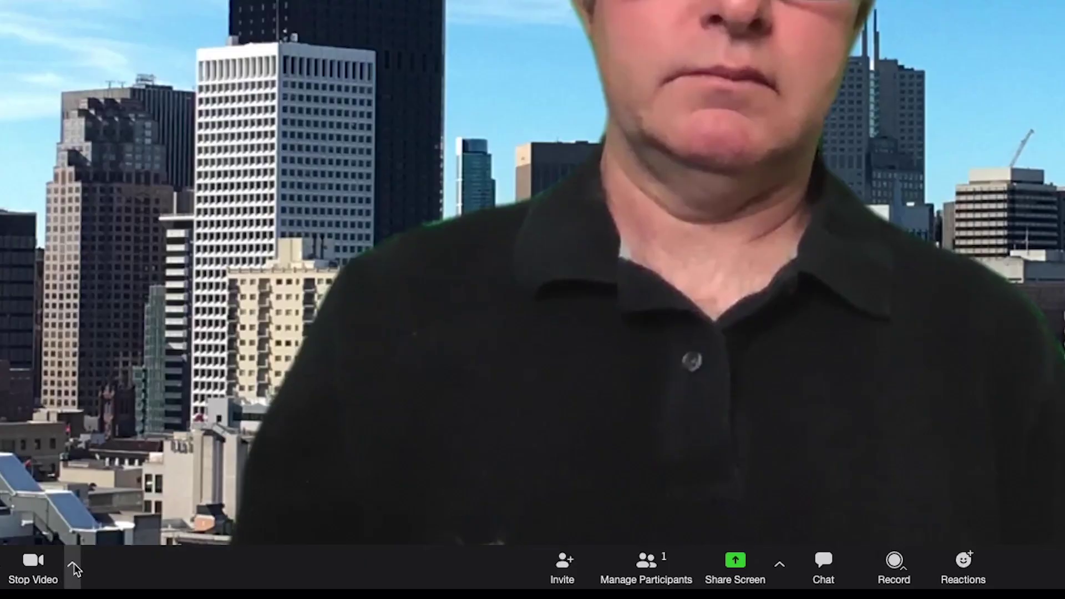
Step: Enable 'Display up to 49 participants per screen in Gallery View' in Video Settings
{"action": "left_click", "coordinate": [72, 565]}
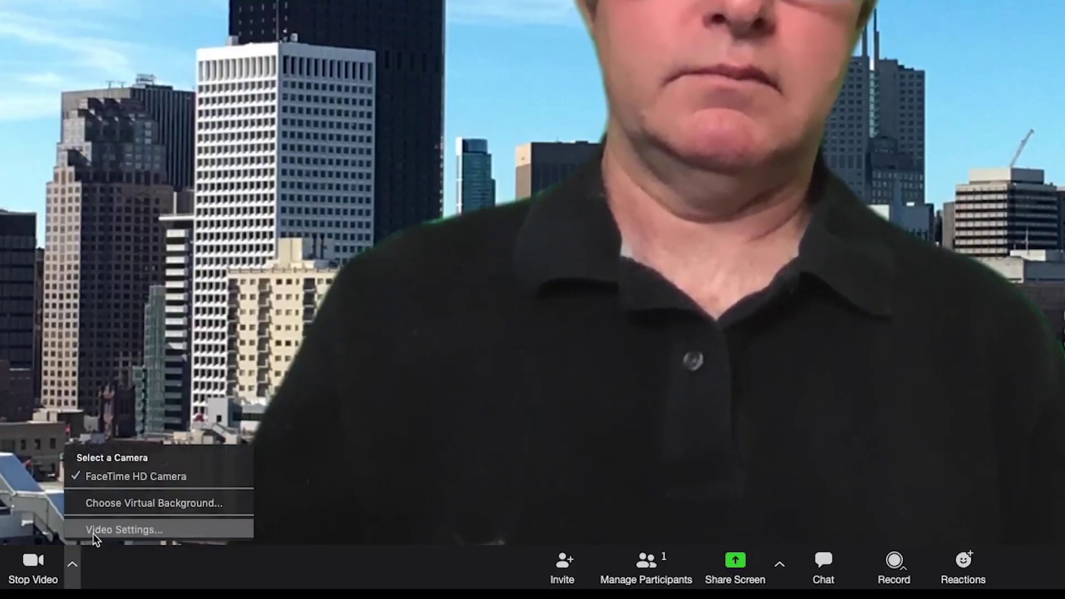
{"action": "left_click", "coordinate": [108, 530]}
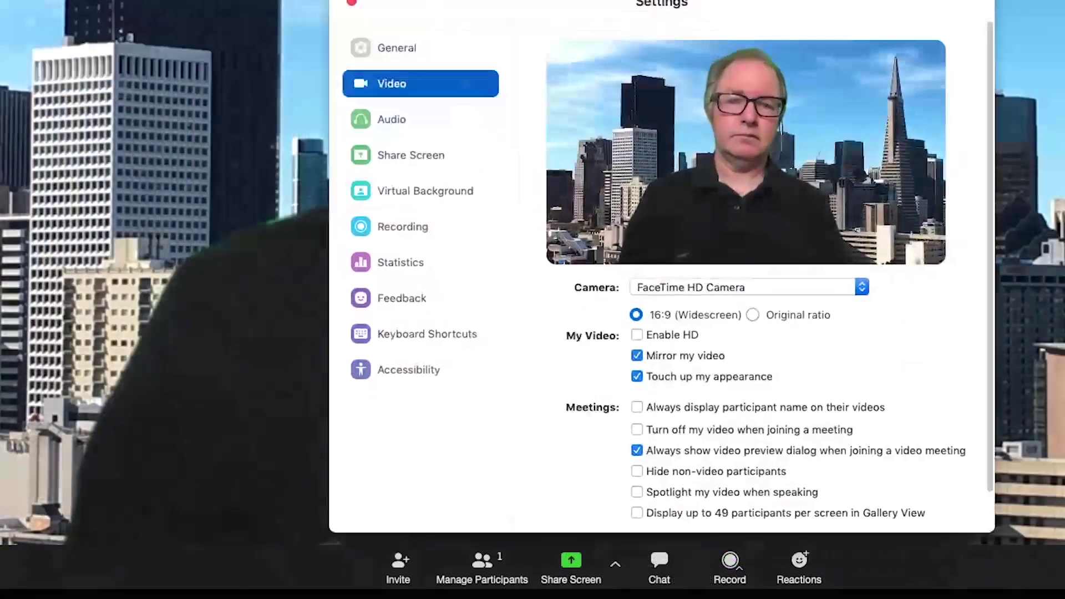
{"action": "left_click", "coordinate": [636, 513]}
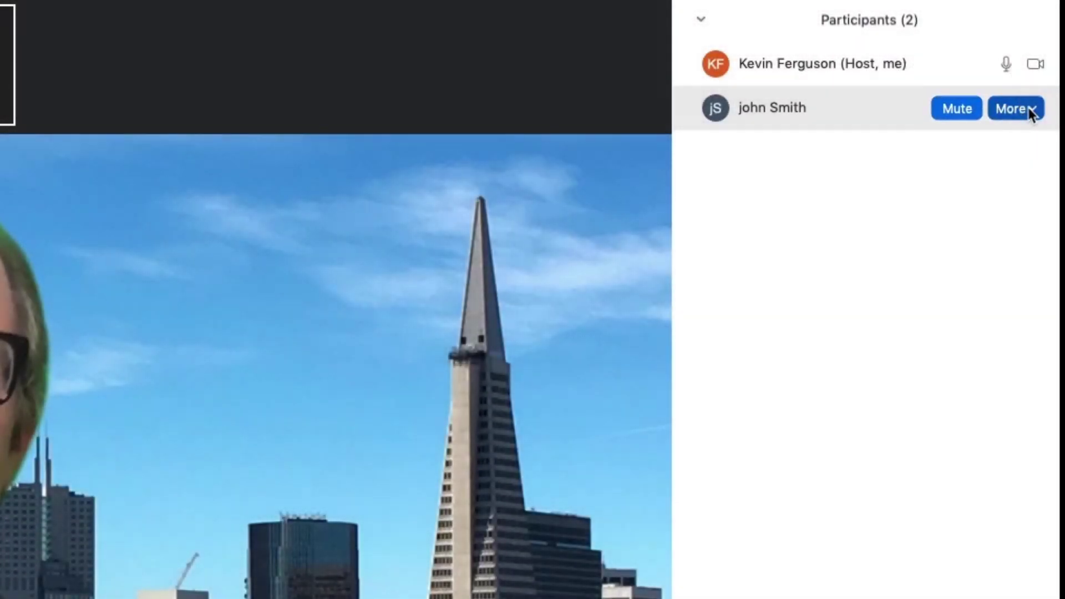
Step: Open the More menu for the second attendee in the Participants panel
{"action": "left_click", "coordinate": [1033, 115]}
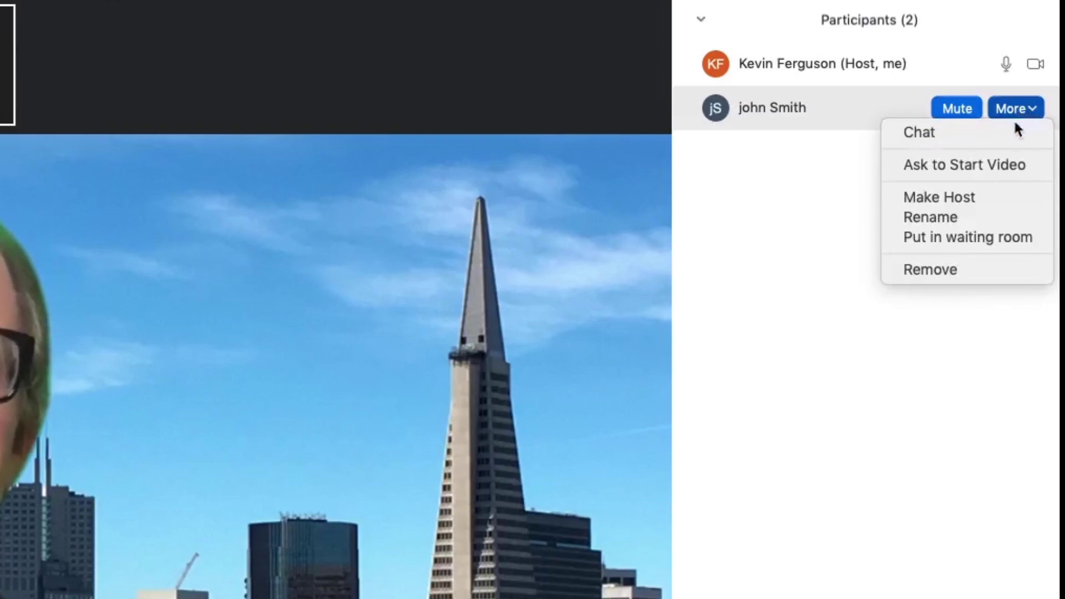